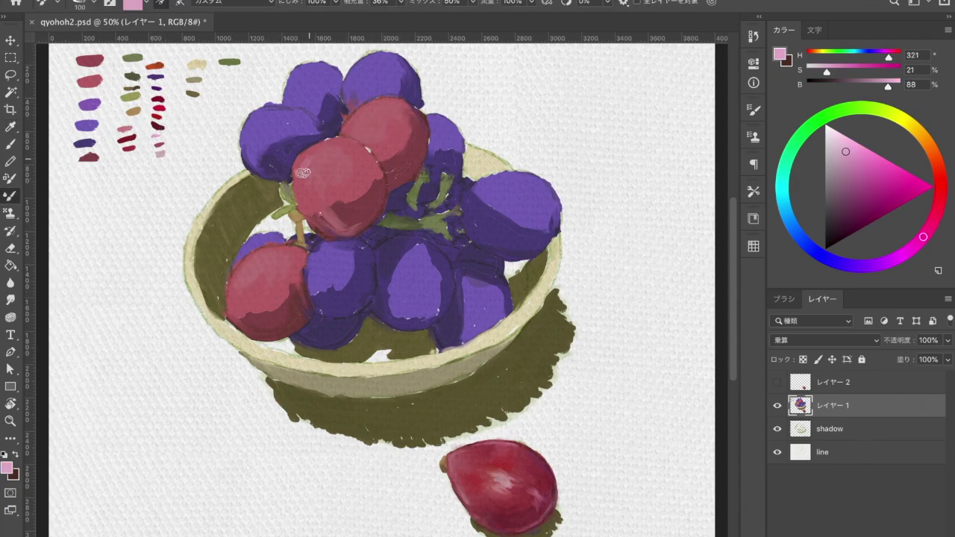
- Paint pink highlights on the upper, lower-left and top grapes
{"action": "left_click_drag", "start_coordinate": [298, 153], "coordinate": [302, 194]}
{"action": "left_click_drag", "start_coordinate": [329, 149], "coordinate": [365, 160]}
{"action": "mouse_move", "coordinate": [247, 249]}
{"action": "left_mouse_down"}
{"action": "mouse_move", "coordinate": [265, 261]}
{"action": "mouse_move", "coordinate": [228, 314]}
{"action": "left_mouse_up"}
{"action": "mouse_move", "coordinate": [296, 75]}
{"action": "left_mouse_down"}
{"action": "mouse_move", "coordinate": [339, 93]}
{"action": "mouse_move", "coordinate": [417, 160]}
{"action": "left_mouse_up"}
- Sample a dark red from the painting and shade the upper and middle red grapes
{"action": "key", "text": "i"}
{"action": "left_click", "coordinate": [256, 187]}
{"action": "key", "text": "b"}
{"action": "mouse_move", "coordinate": [418, 112]}
{"action": "left_mouse_down"}
{"action": "mouse_move", "coordinate": [373, 138]}
{"action": "mouse_move", "coordinate": [403, 142]}
{"action": "mouse_move", "coordinate": [414, 175]}
{"action": "left_mouse_up"}
{"action": "left_click_drag", "start_coordinate": [335, 194], "coordinate": [309, 157]}
- Deepen the colour to crimson, test it, and paint it over the lower-left and top-left grapes
{"action": "left_click_drag", "start_coordinate": [940, 200], "coordinate": [932, 224]}
{"action": "left_click_drag", "start_coordinate": [537, 58], "coordinate": [554, 58]}
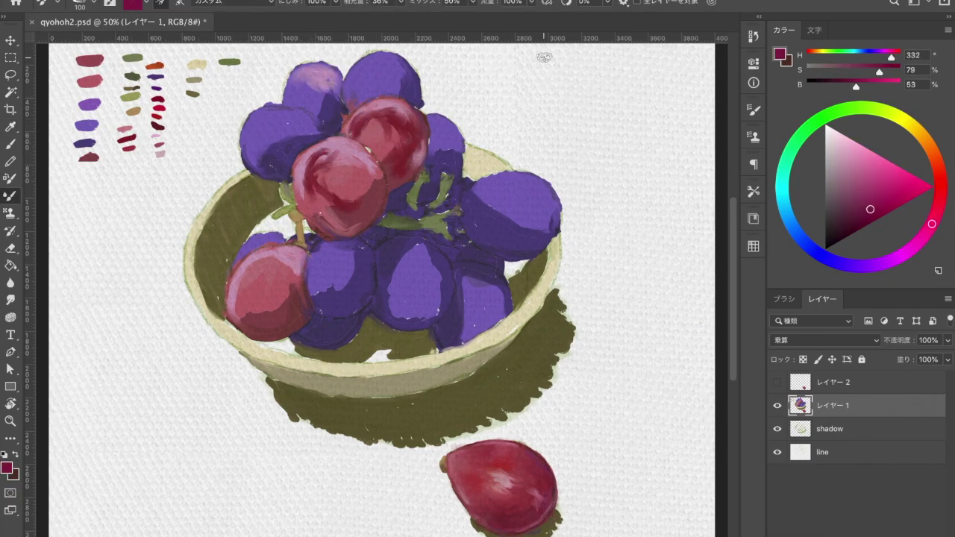
{"action": "mouse_move", "coordinate": [239, 306]}
{"action": "left_mouse_down"}
{"action": "mouse_move", "coordinate": [276, 329]}
{"action": "mouse_move", "coordinate": [297, 306]}
{"action": "left_mouse_up"}
{"action": "mouse_move", "coordinate": [321, 82]}
{"action": "left_mouse_down"}
{"action": "mouse_move", "coordinate": [302, 116]}
{"action": "mouse_move", "coordinate": [324, 97]}
{"action": "mouse_move", "coordinate": [392, 155]}
{"action": "mouse_move", "coordinate": [320, 170]}
{"action": "left_mouse_up"}
- Sample light pink, darker red and purple, and paint purple strokes onto the lower-left red grape
{"action": "left_click", "coordinate": [291, 85], "text": "alt"}
{"action": "left_click", "coordinate": [332, 168], "text": "alt"}
{"action": "left_click", "coordinate": [365, 191], "text": "alt"}
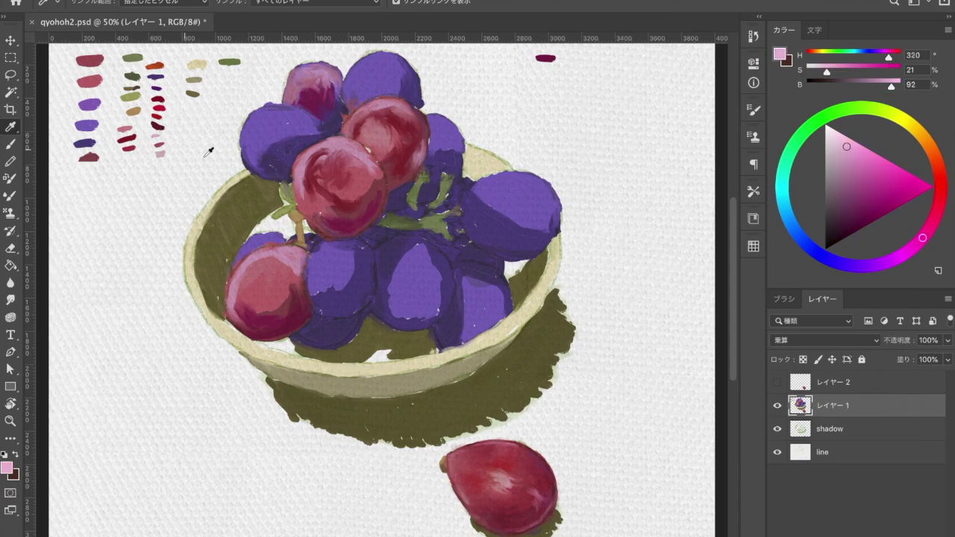
{"action": "left_click_drag", "start_coordinate": [253, 319], "coordinate": [240, 285]}
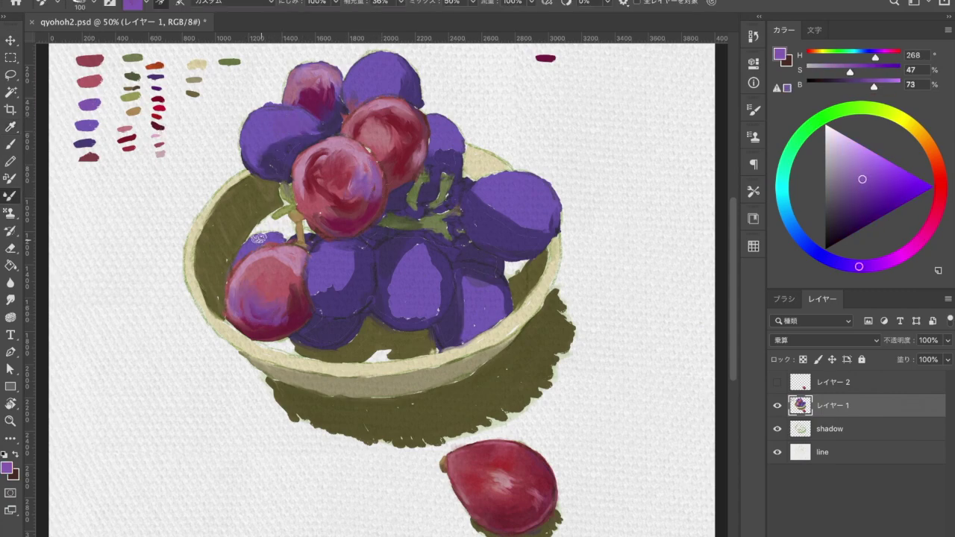
- Alt-sample pinker and muted dark reds and dab them as test swatches at top right
{"action": "key", "text": "alt"}
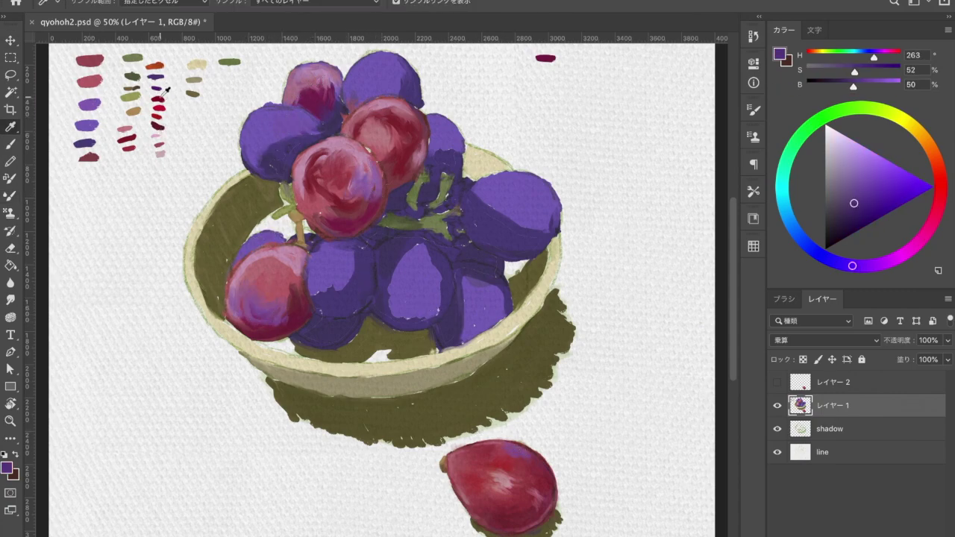
{"action": "left_click_drag", "start_coordinate": [567, 162], "coordinate": [587, 161]}
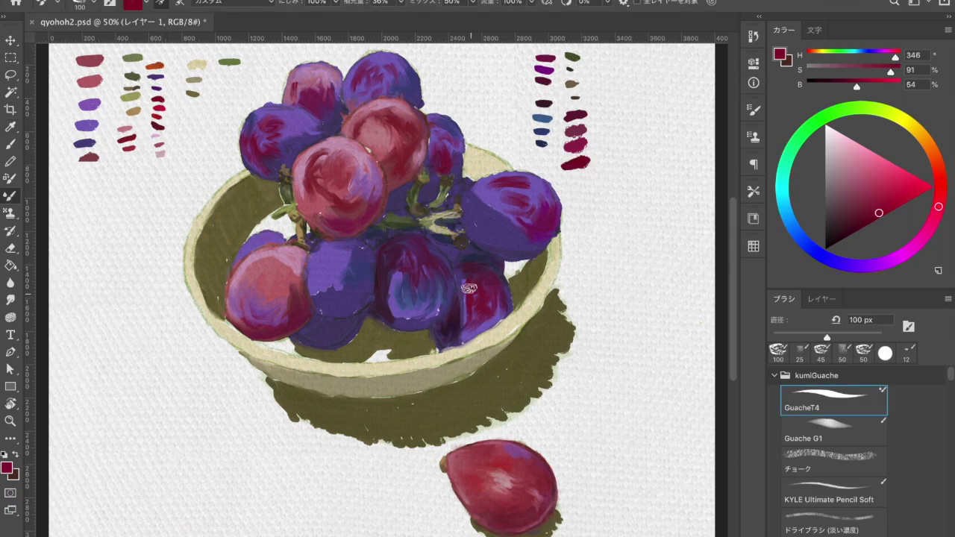
{"action": "left_click", "coordinate": [470, 291], "text": "alt"}
{"action": "left_click", "coordinate": [338, 278], "text": "alt"}
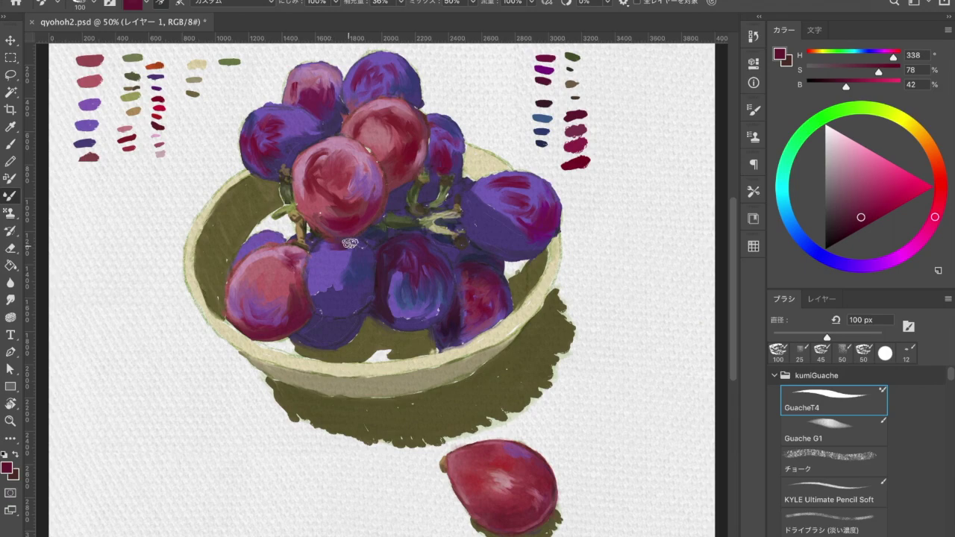
{"action": "left_click", "coordinate": [350, 242], "text": "alt"}
{"action": "left_click_drag", "start_coordinate": [578, 179], "coordinate": [598, 178]}
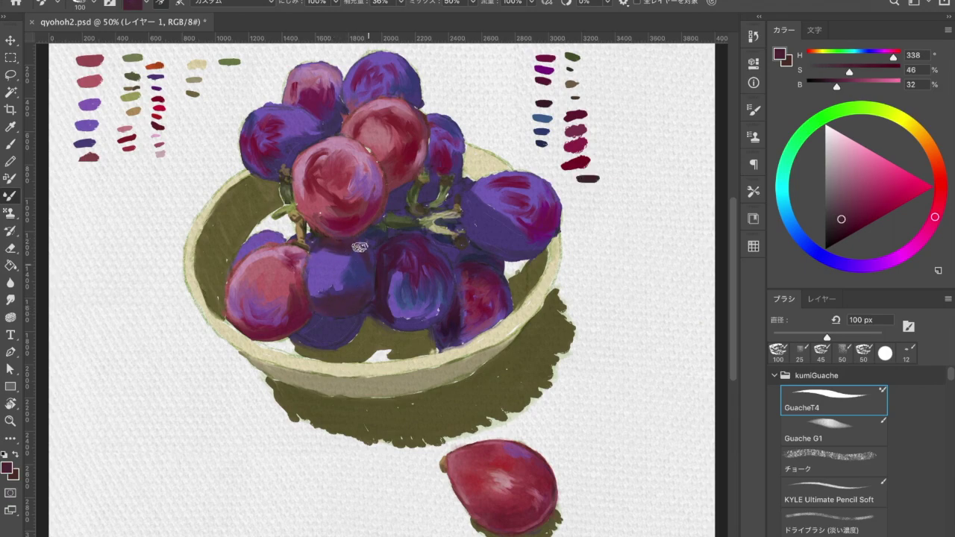
- Add duller and very dark red swatches to the top-right test dabs
{"action": "left_click", "coordinate": [370, 255], "text": "alt"}
{"action": "mouse_move", "coordinate": [583, 198]}
{"action": "left_mouse_down"}
{"action": "mouse_move", "coordinate": [603, 199]}
{"action": "mouse_move", "coordinate": [610, 213]}
{"action": "mouse_move", "coordinate": [597, 221]}
{"action": "left_mouse_up"}
{"action": "left_click", "coordinate": [337, 340], "text": "alt"}
{"action": "left_click", "coordinate": [351, 335], "text": "alt"}
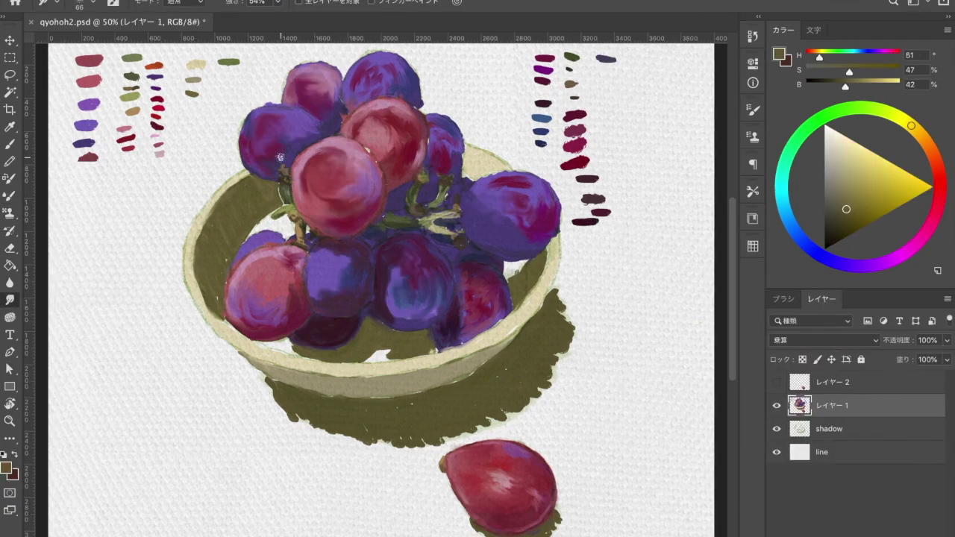
- Smudge the top, left, central and right grapes so red patches soften into purple
{"action": "left_click_drag", "start_coordinate": [361, 123], "coordinate": [371, 146]}
{"action": "left_click_drag", "start_coordinate": [373, 102], "coordinate": [308, 95]}
{"action": "left_click_drag", "start_coordinate": [269, 261], "coordinate": [287, 257]}
{"action": "left_click_drag", "start_coordinate": [242, 323], "coordinate": [288, 289]}
{"action": "left_click_drag", "start_coordinate": [328, 254], "coordinate": [319, 299]}
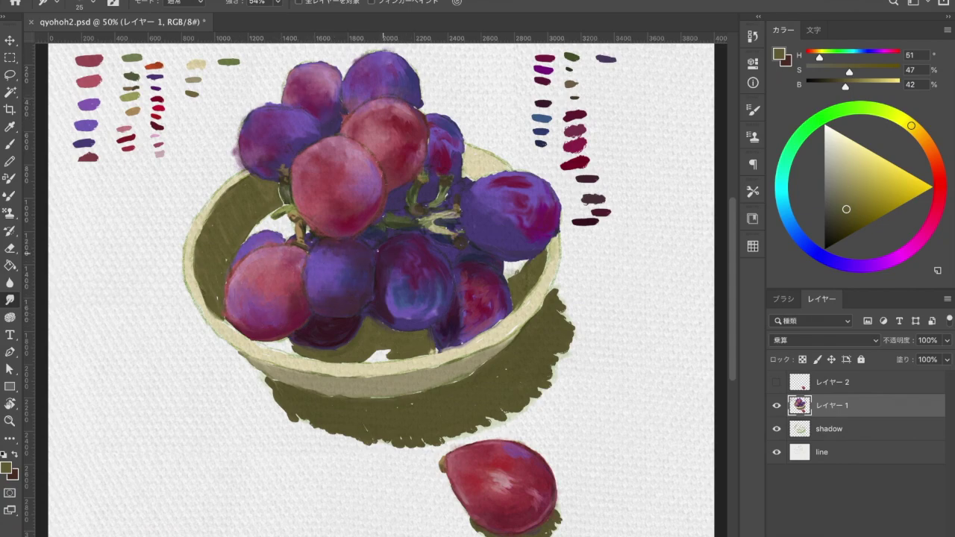
{"action": "left_click_drag", "start_coordinate": [399, 275], "coordinate": [389, 320]}
{"action": "mouse_move", "coordinate": [483, 302]}
{"action": "left_mouse_down"}
{"action": "mouse_move", "coordinate": [458, 321]}
{"action": "mouse_move", "coordinate": [460, 346]}
{"action": "left_mouse_up"}
{"action": "left_click_drag", "start_coordinate": [492, 176], "coordinate": [521, 220]}
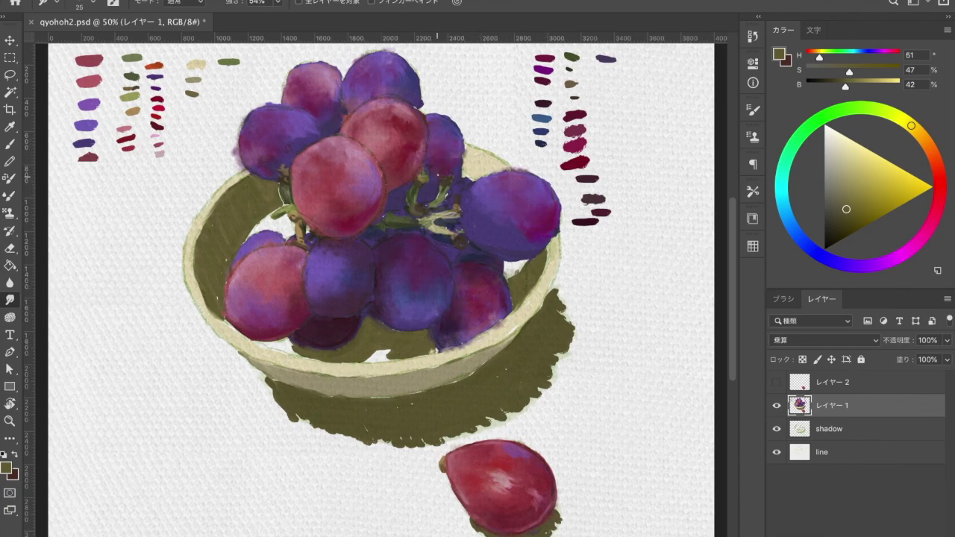
- Sample a dusty pink from the painting
{"action": "key", "text": "e"}
{"action": "key", "text": "i"}
{"action": "left_click", "coordinate": [399, 105]}
- Return to the GuacheT4 Mixer Brush and sample blue-purple and light pink from the palette
{"action": "key", "text": "b"}
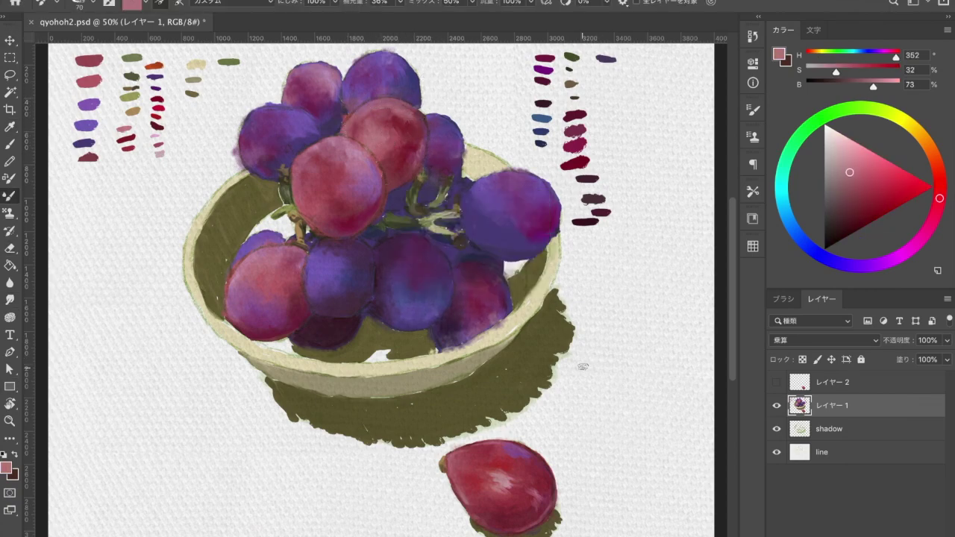
{"action": "key", "text": "F5"}
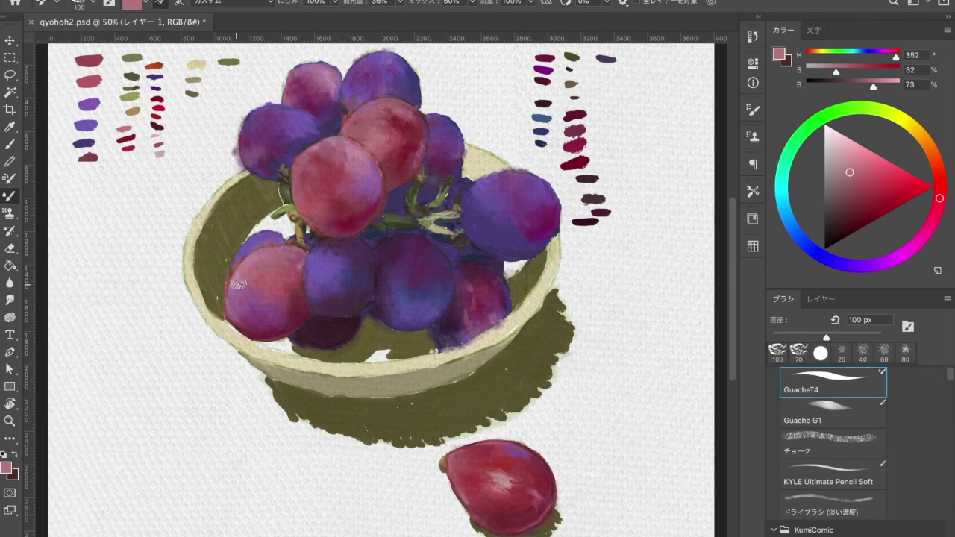
{"action": "key", "text": "i"}
{"action": "left_click", "coordinate": [608, 59]}
{"action": "key", "text": "b"}
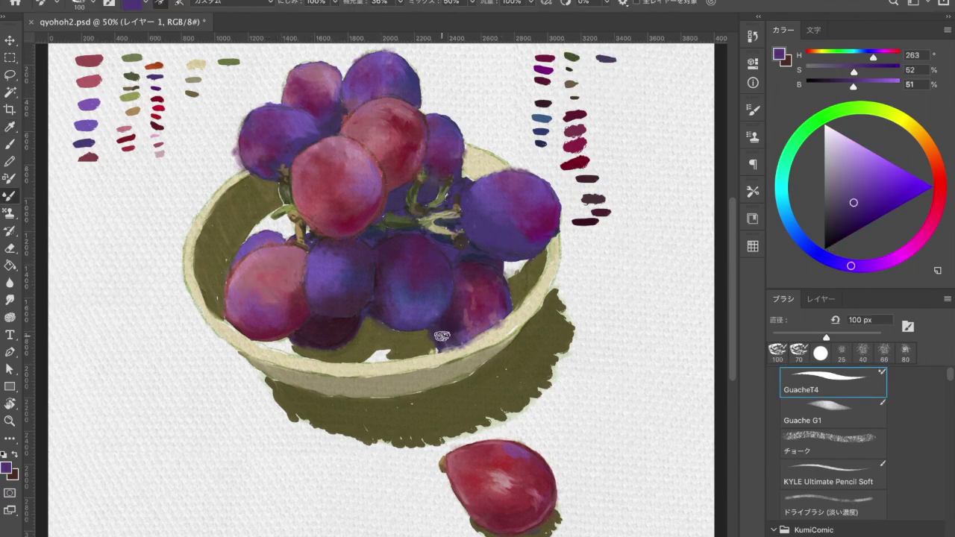
{"action": "key", "text": "i"}
{"action": "left_click", "coordinate": [316, 183]}
{"action": "key", "text": "b"}
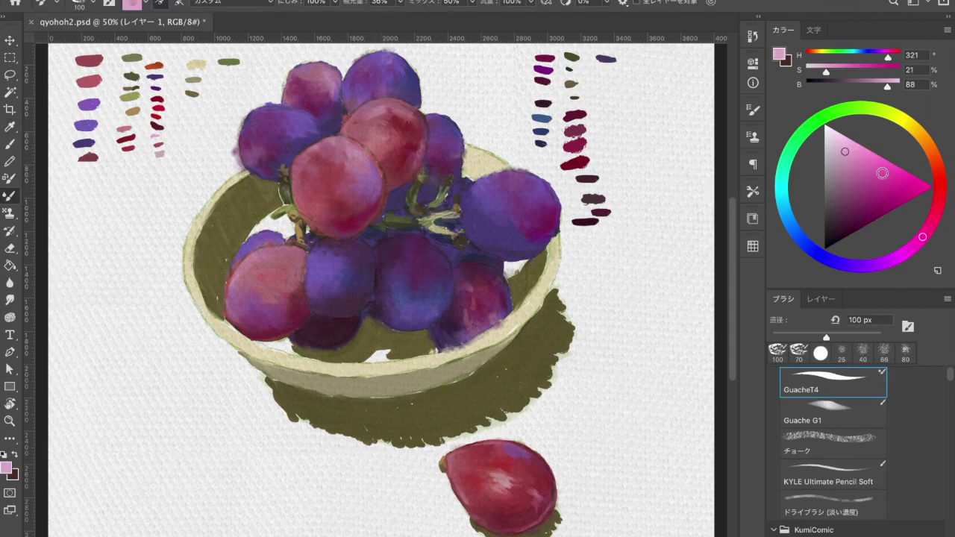
- Mix a very pale pink, test it at top right, and highlight the centre red grape
{"action": "left_click", "coordinate": [935, 209]}
{"action": "left_click", "coordinate": [844, 141]}
{"action": "left_click_drag", "start_coordinate": [601, 75], "coordinate": [617, 77]}
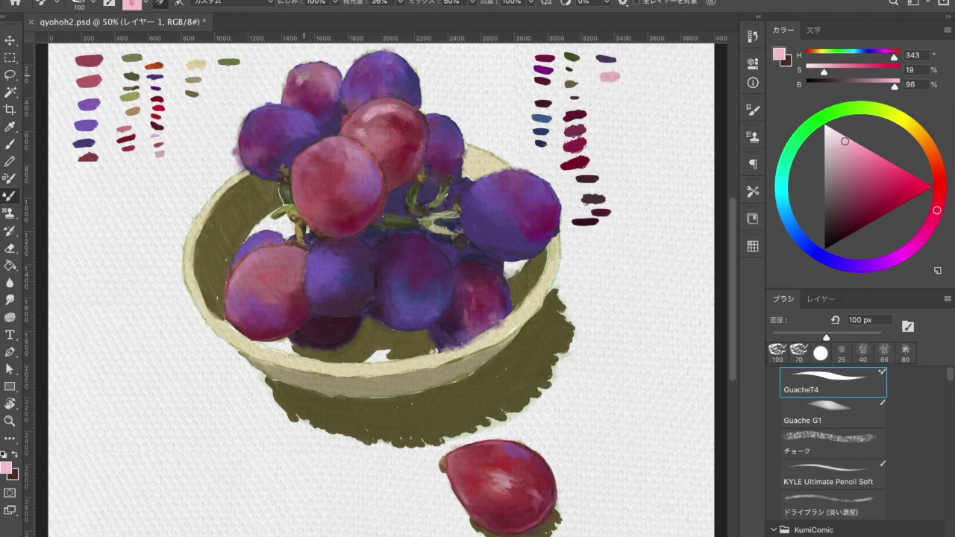
{"action": "left_click_drag", "start_coordinate": [337, 170], "coordinate": [333, 158]}
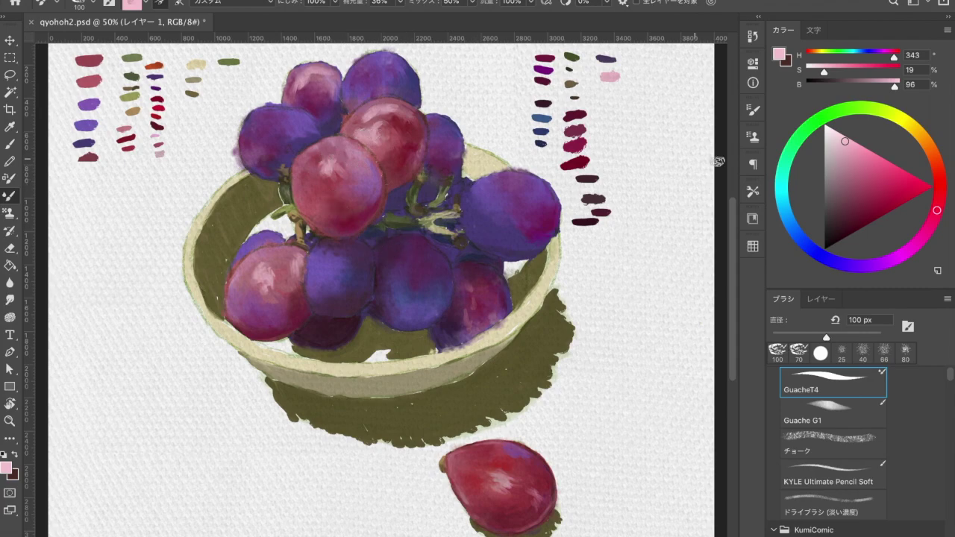
- Mix lavender, test it, and paint highlights on the upper-left, lower-left and lower purple grapes
{"action": "left_click_drag", "start_coordinate": [925, 204], "coordinate": [869, 266]}
{"action": "left_click_drag", "start_coordinate": [601, 96], "coordinate": [617, 96]}
{"action": "left_click_drag", "start_coordinate": [287, 136], "coordinate": [304, 114]}
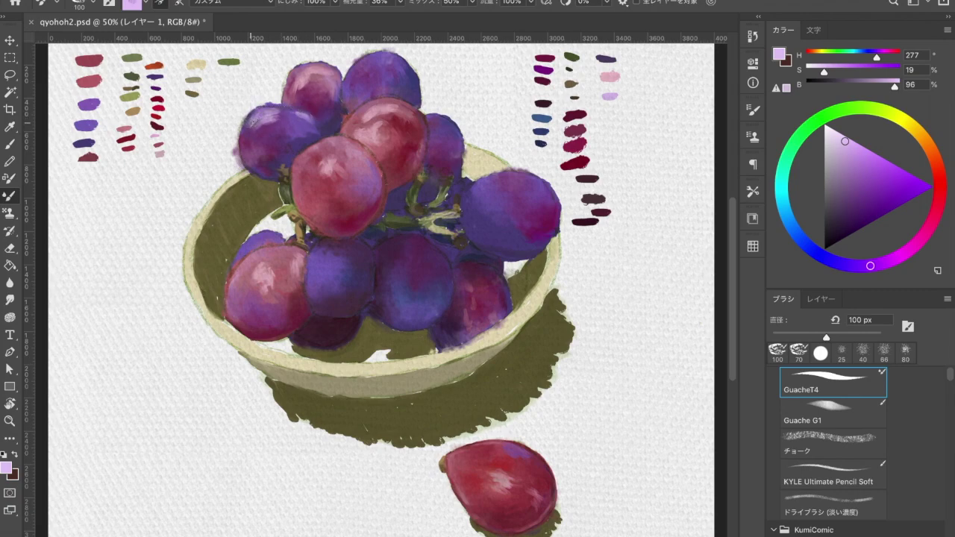
{"action": "left_click_drag", "start_coordinate": [243, 143], "coordinate": [241, 158]}
{"action": "left_click_drag", "start_coordinate": [271, 235], "coordinate": [246, 249]}
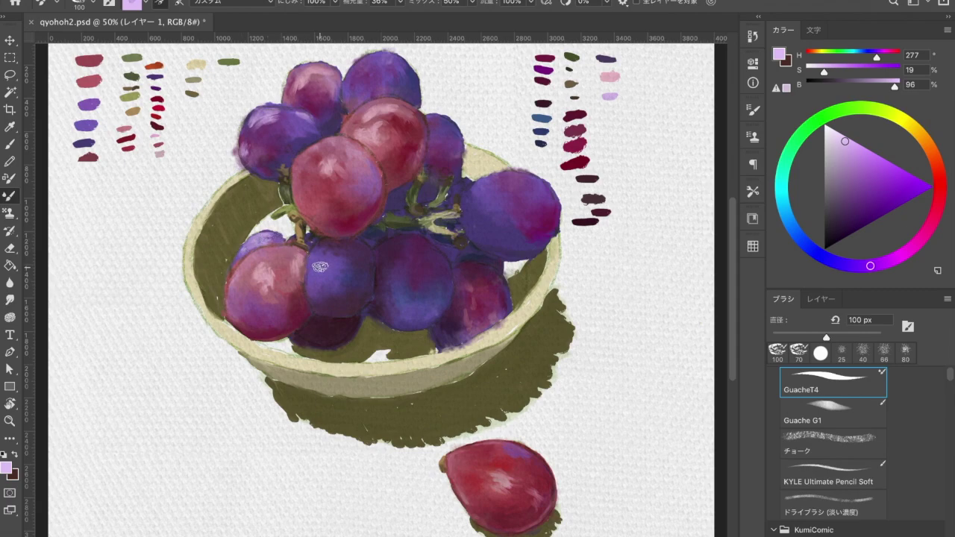
{"action": "left_click_drag", "start_coordinate": [359, 260], "coordinate": [363, 271]}
{"action": "left_click", "coordinate": [848, 267]}
- Test bluer, paler, muted-violet and greyish-lavender swatches at top right
{"action": "left_click_drag", "start_coordinate": [604, 117], "coordinate": [617, 118]}
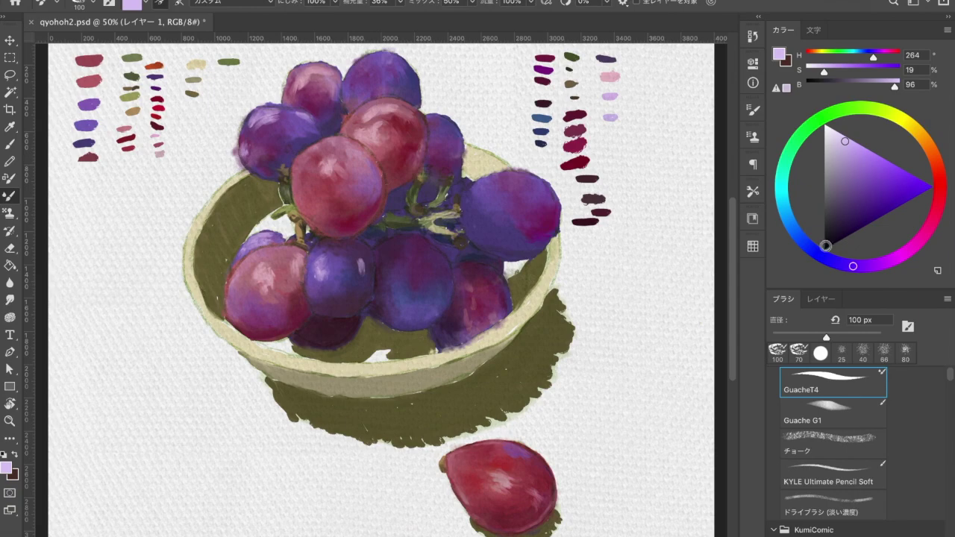
{"action": "left_click", "coordinate": [831, 261]}
{"action": "left_click_drag", "start_coordinate": [609, 141], "coordinate": [619, 139]}
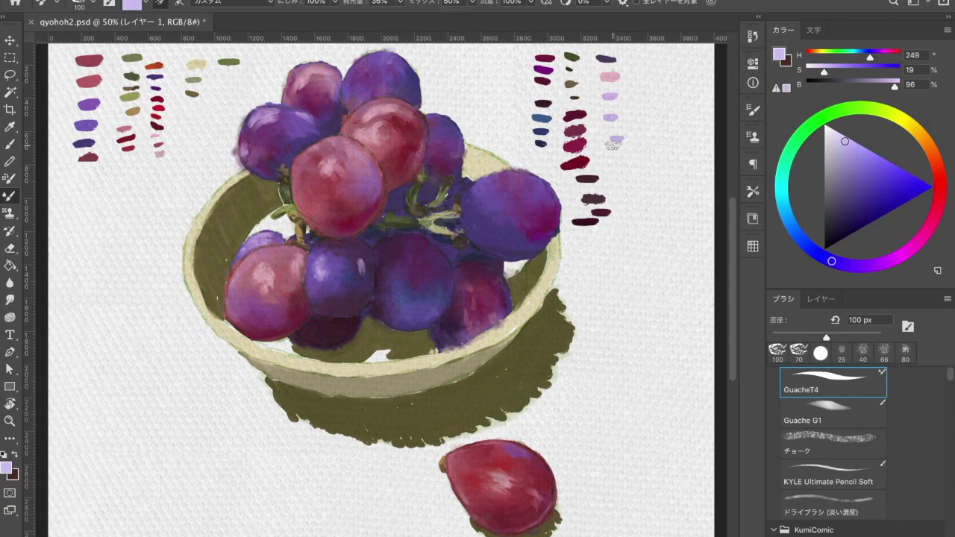
{"action": "left_click", "coordinate": [840, 138]}
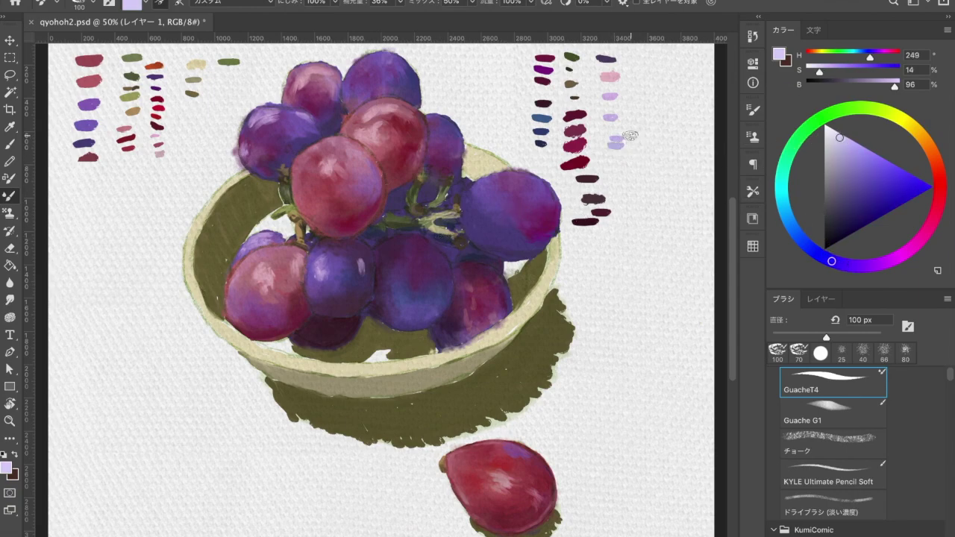
{"action": "left_click", "coordinate": [841, 164]}
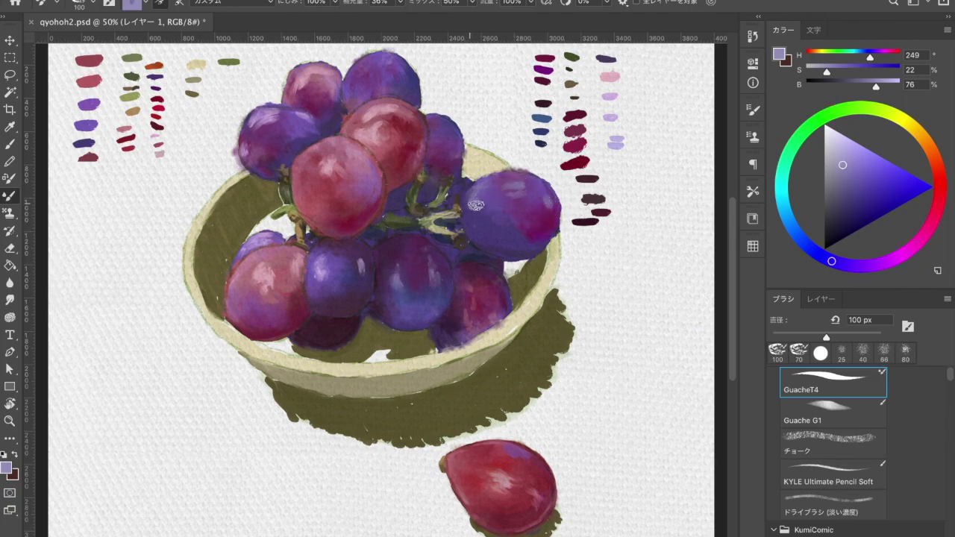
{"action": "left_click", "coordinate": [833, 165]}
{"action": "left_click_drag", "start_coordinate": [614, 164], "coordinate": [631, 163]}
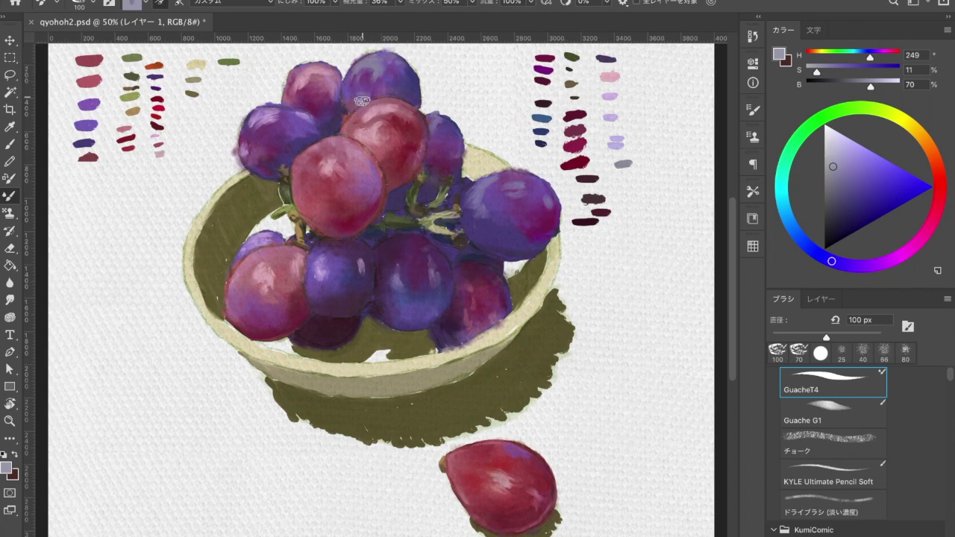
- Pick up the light purple and paint with the brush shrunk to 60 px
{"action": "key", "text": "i"}
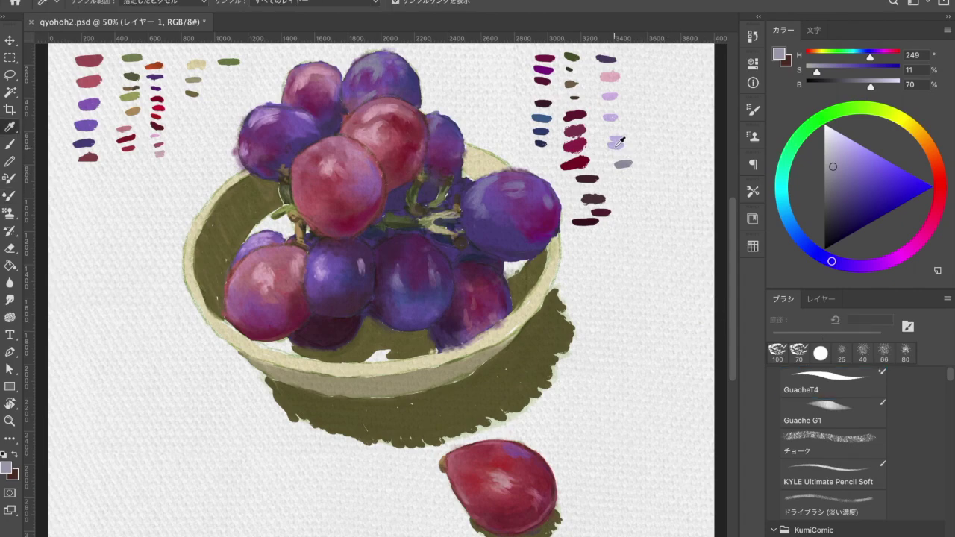
{"action": "left_click", "coordinate": [617, 144]}
{"action": "key", "text": "b"}
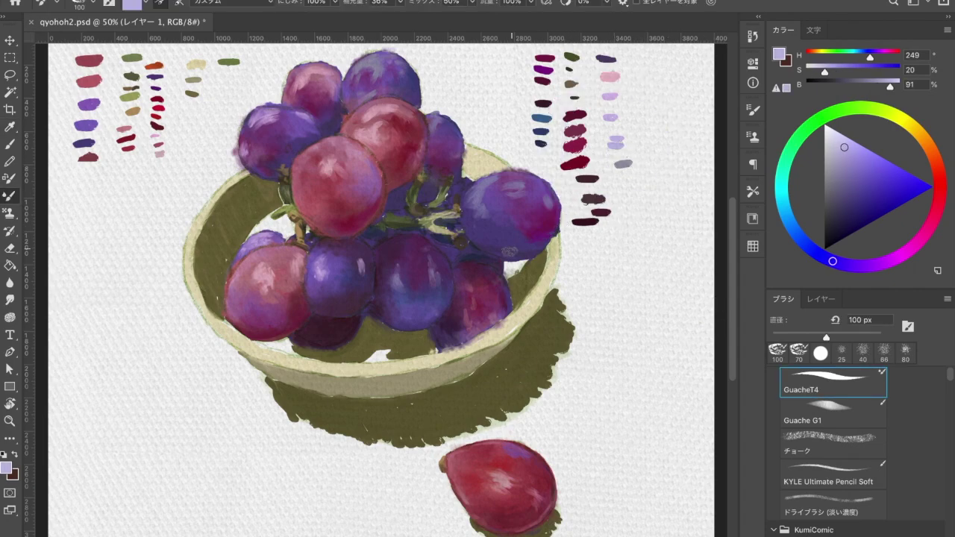
{"action": "key", "text": "bracketleft"}
{"action": "key", "text": "bracketleft"}
{"action": "key", "text": "bracketleft"}
{"action": "left_click", "coordinate": [497, 276]}
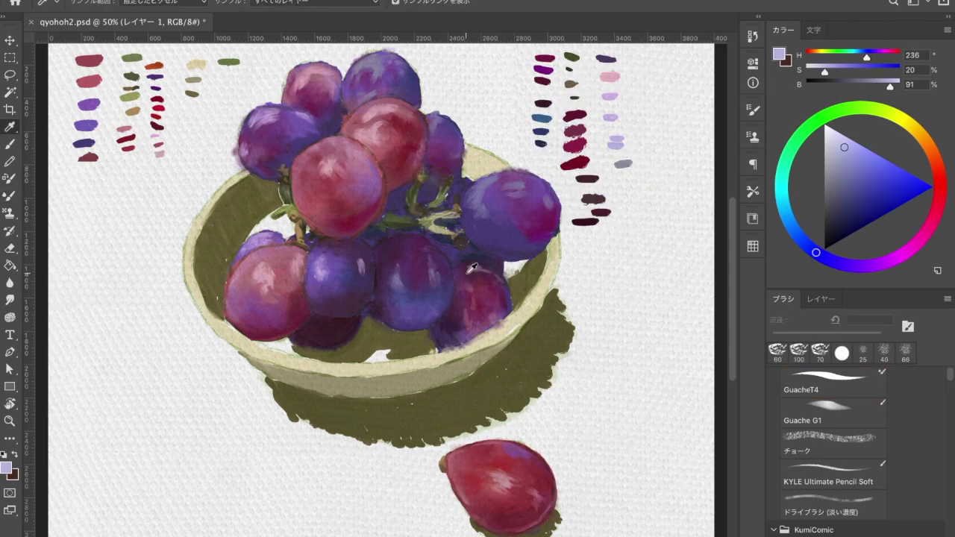
- Sample purples and red from the painting and dab dark purples on the palette at 80 px
{"action": "left_click", "coordinate": [518, 324], "text": "alt"}
{"action": "left_click", "coordinate": [631, 143], "text": "alt"}
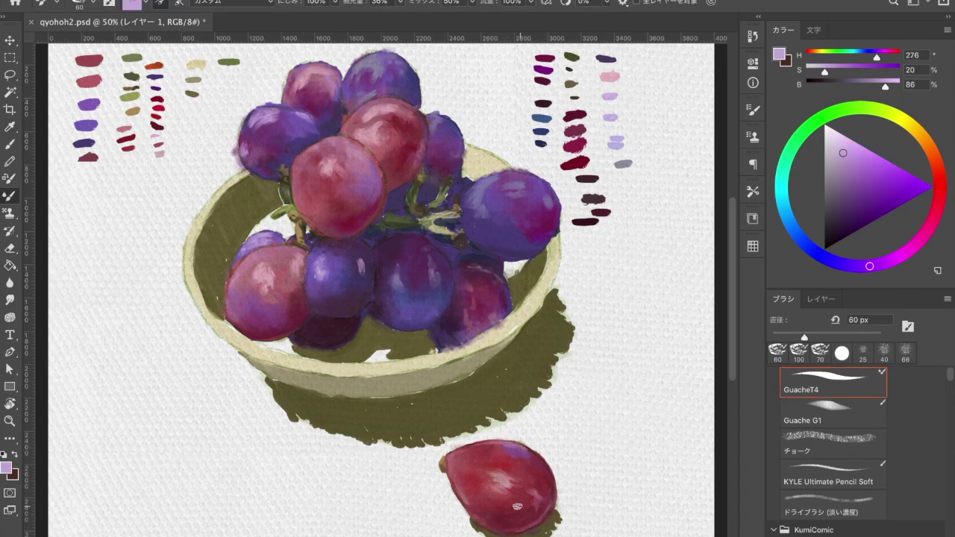
{"action": "left_click", "coordinate": [328, 332], "text": "alt"}
{"action": "left_click", "coordinate": [623, 177]}
{"action": "left_click", "coordinate": [629, 194], "text": "alt"}
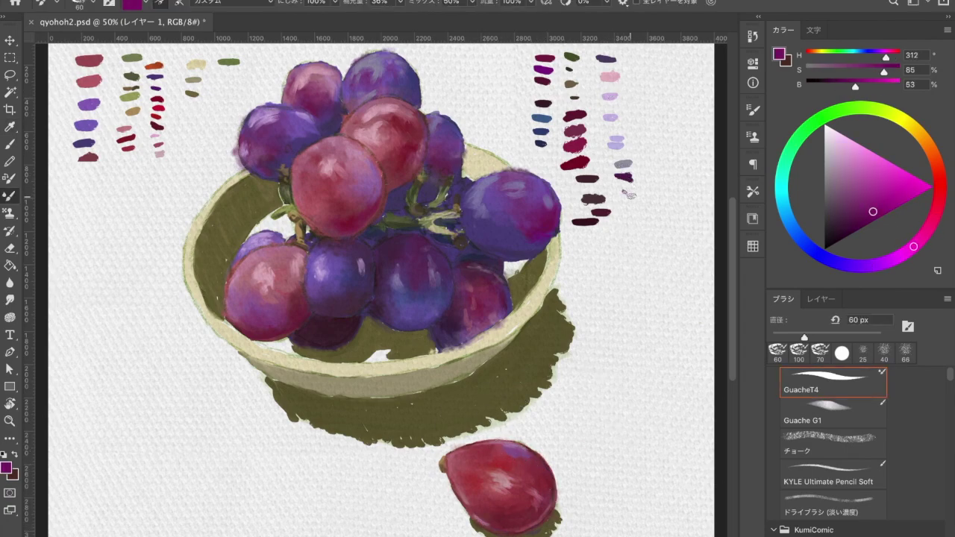
{"action": "left_click", "coordinate": [529, 461], "text": "alt"}
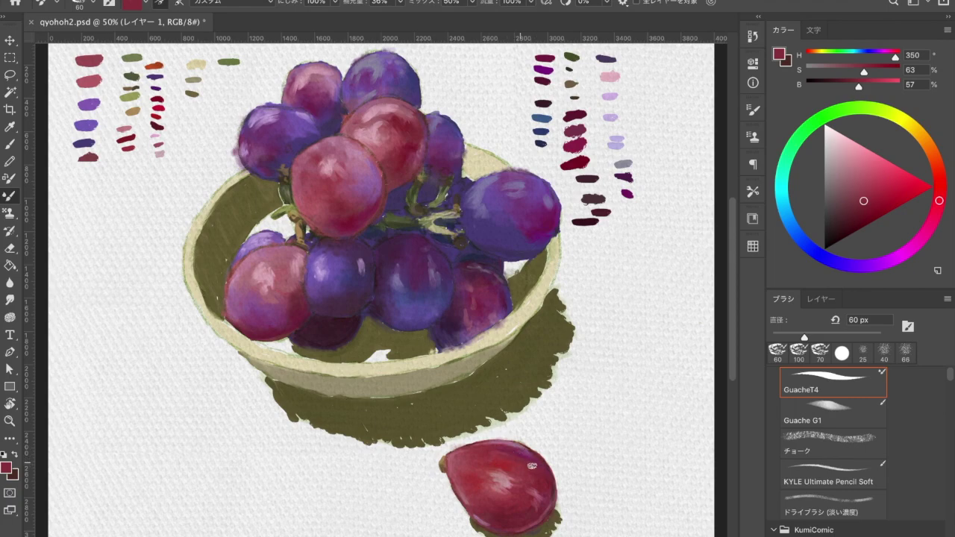
{"action": "left_click", "coordinate": [541, 267], "text": "alt"}
{"action": "key", "text": "bracketright"}
{"action": "key", "text": "bracketright"}
{"action": "left_click", "coordinate": [632, 210]}
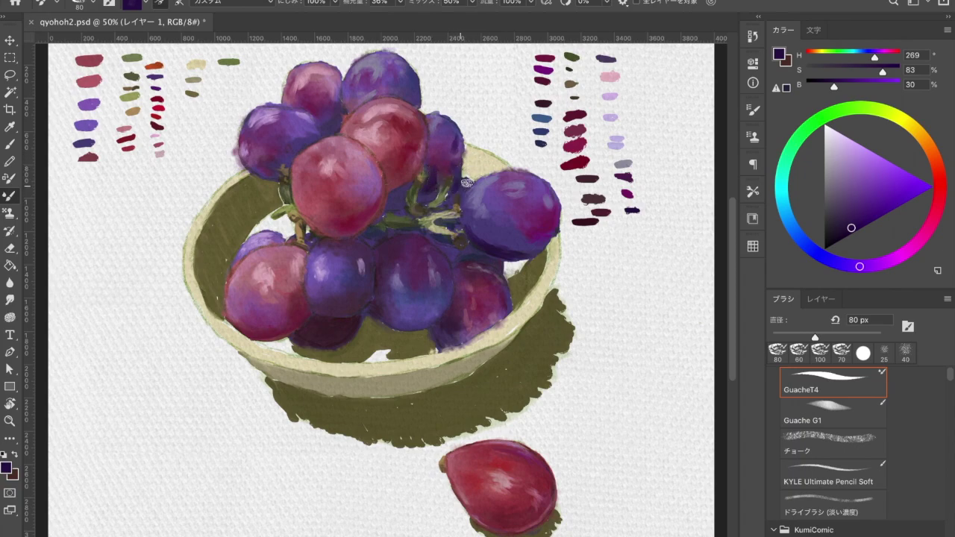
- Switch to the Guache G1 brush and shade between grapes with dark maroon, purple and magenta
{"action": "key", "text": "b"}
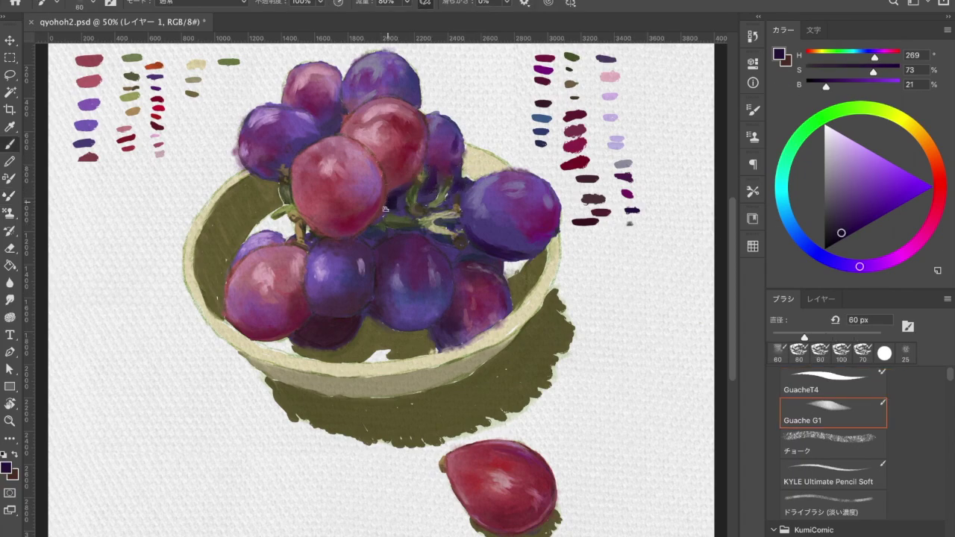
{"action": "left_click", "coordinate": [586, 221], "text": "alt"}
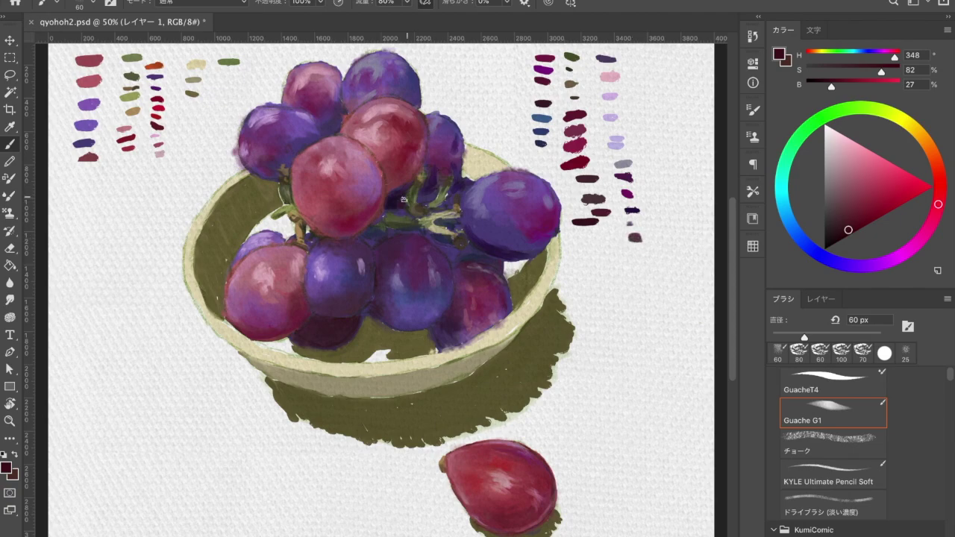
{"action": "left_click", "coordinate": [430, 243], "text": "alt"}
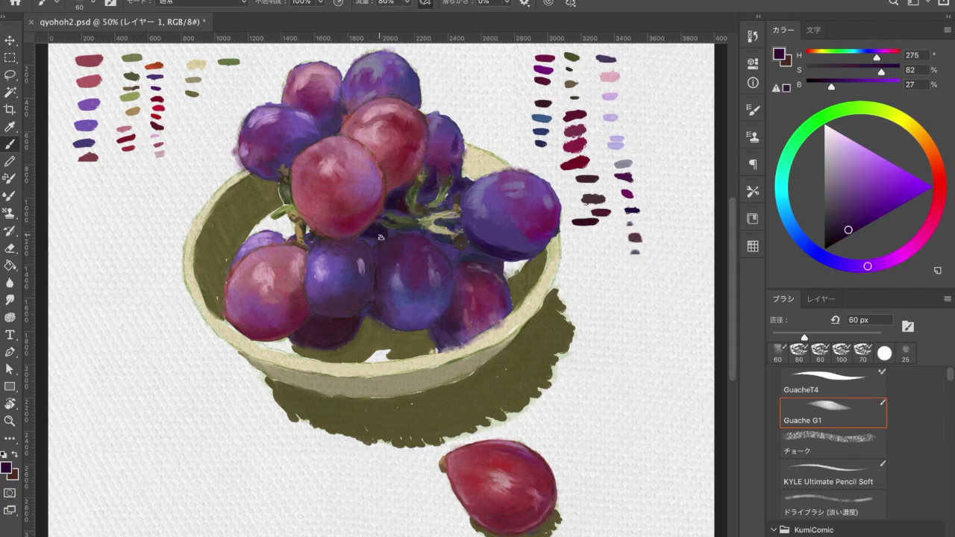
{"action": "left_click", "coordinate": [278, 176], "text": "alt"}
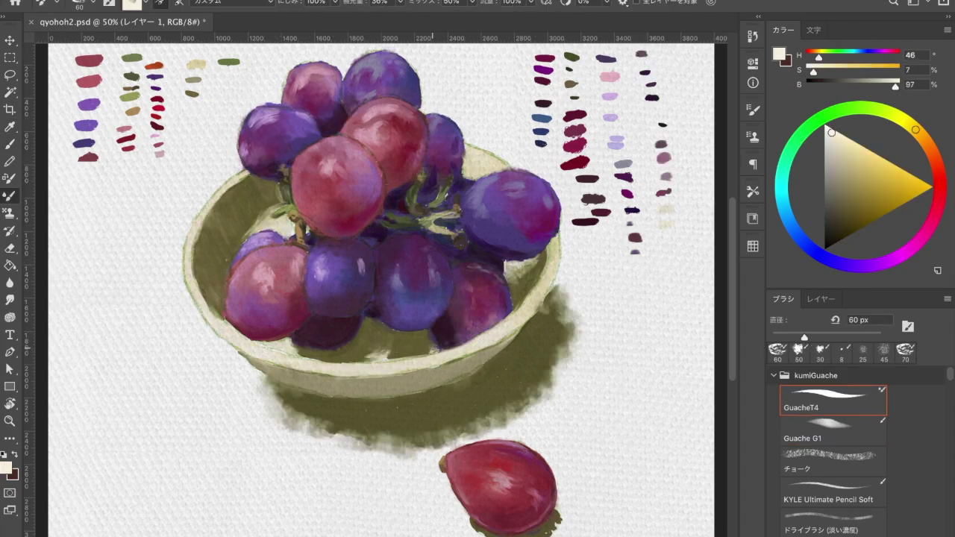
{"action": "key", "text": "alt"}
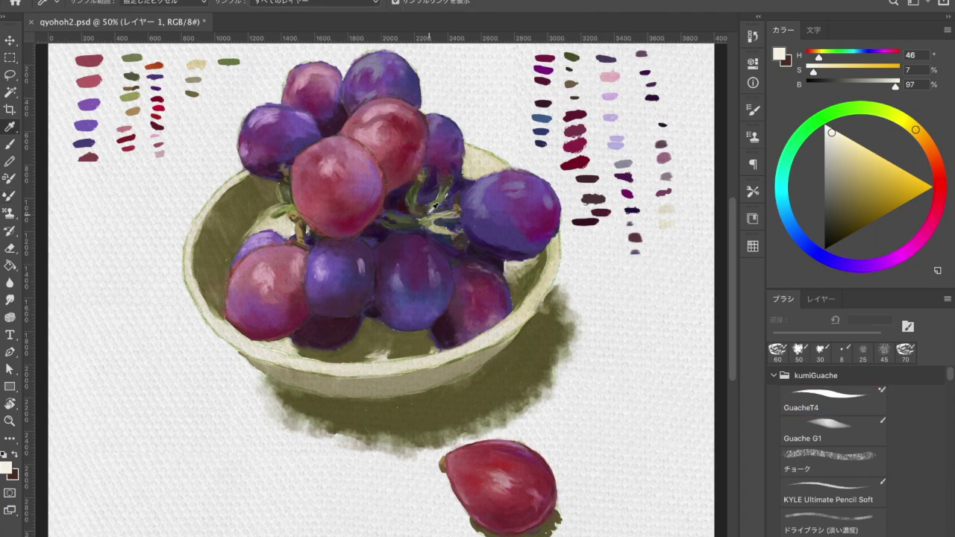
- Sample light green, olive, pale yellow and brown, and dab brown test strokes on the palette
{"action": "left_click", "coordinate": [140, 90], "text": "alt"}
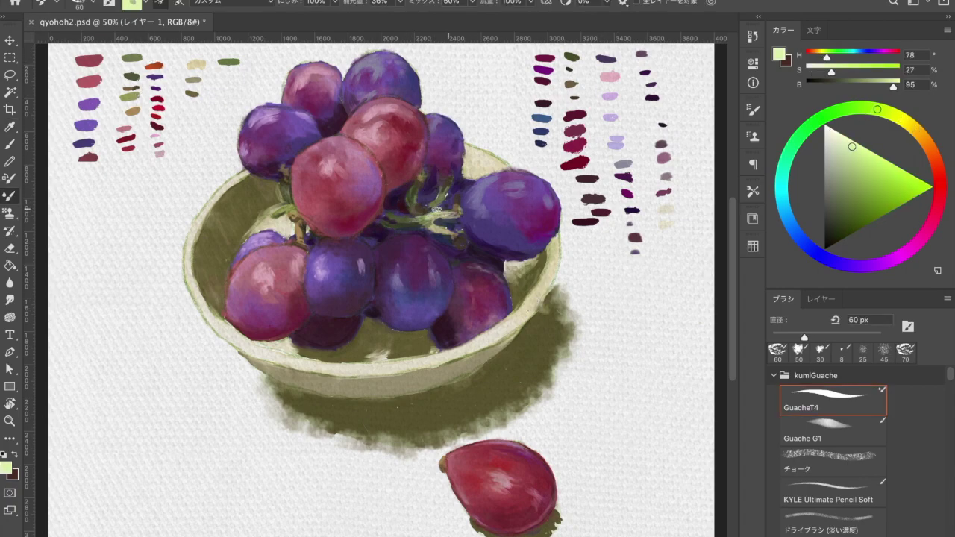
{"action": "left_click", "coordinate": [398, 220], "text": "alt"}
{"action": "left_click", "coordinate": [436, 221], "text": "alt"}
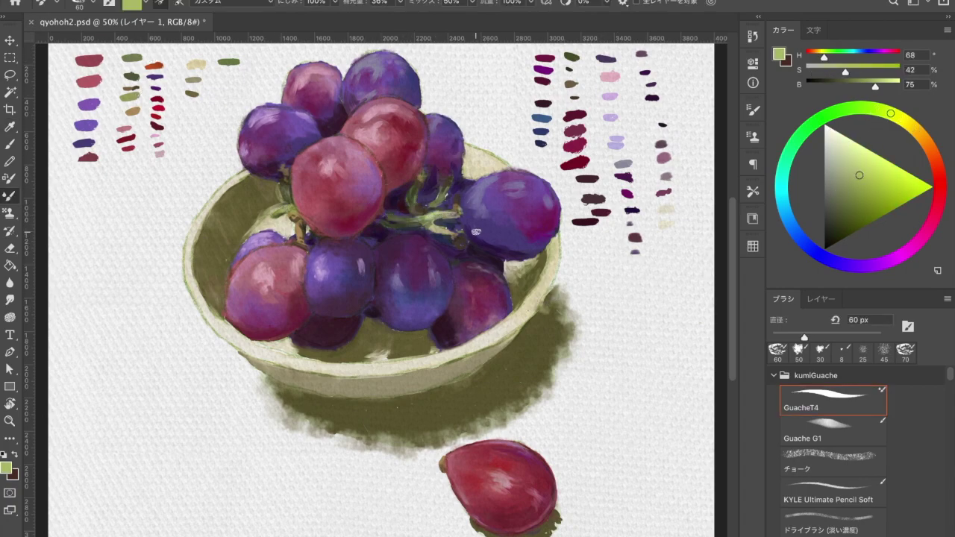
{"action": "left_click", "coordinate": [927, 145]}
{"action": "left_click", "coordinate": [667, 243]}
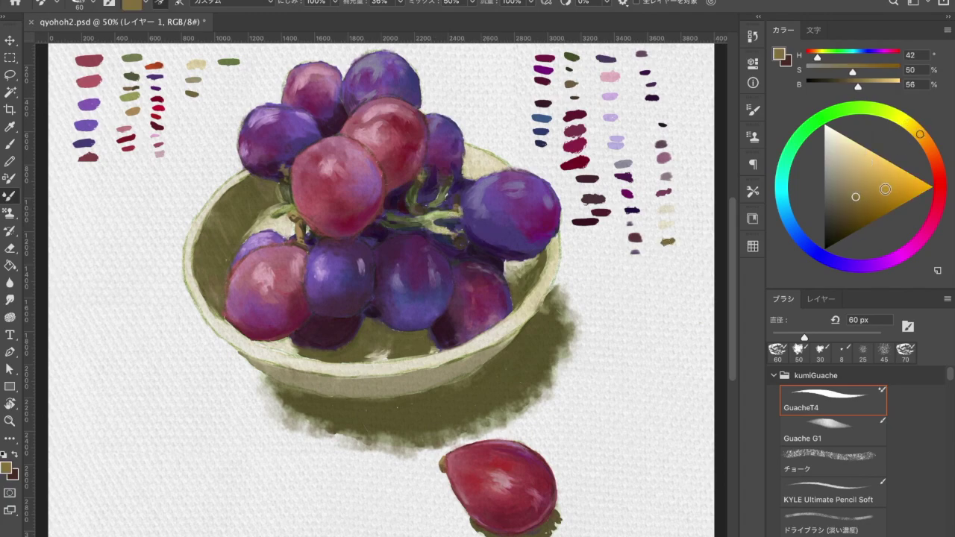
{"action": "left_click", "coordinate": [882, 206]}
{"action": "left_click", "coordinate": [674, 257]}
- With a 50 px plain brush, darken the brown and dab grey-olive onto the palette
{"action": "key", "text": "b"}
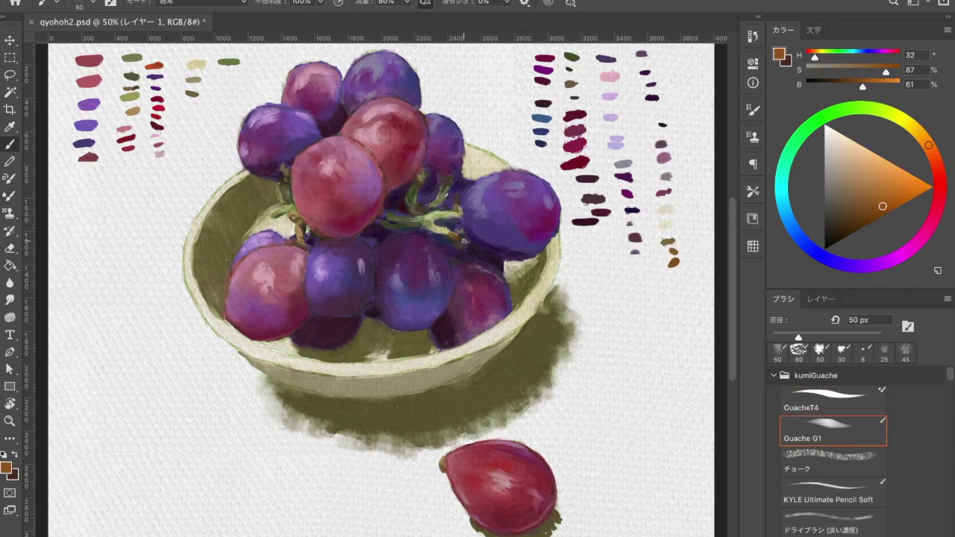
{"action": "left_click", "coordinate": [860, 206]}
{"action": "left_click", "coordinate": [836, 222]}
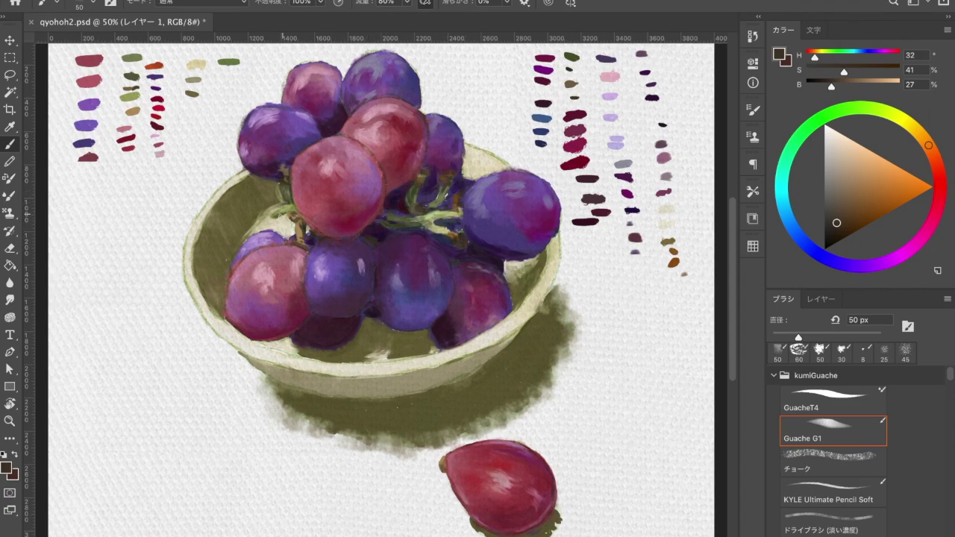
{"action": "left_click", "coordinate": [561, 277], "text": "alt"}
{"action": "left_click", "coordinate": [672, 292]}
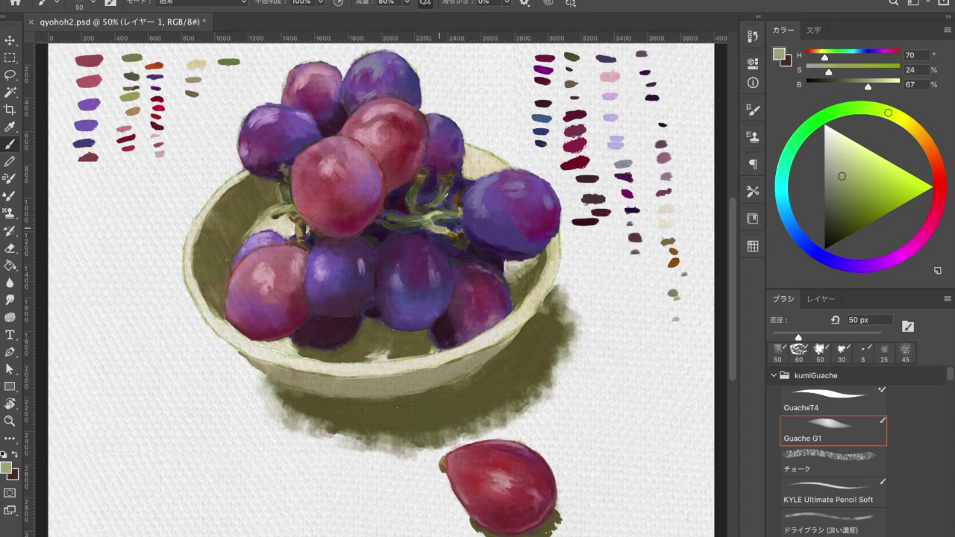
- Dab dark green and light olive swatches down the palette column with the blending gouache brush
{"action": "left_click", "coordinate": [440, 218], "text": "alt"}
{"action": "left_click", "coordinate": [679, 334]}
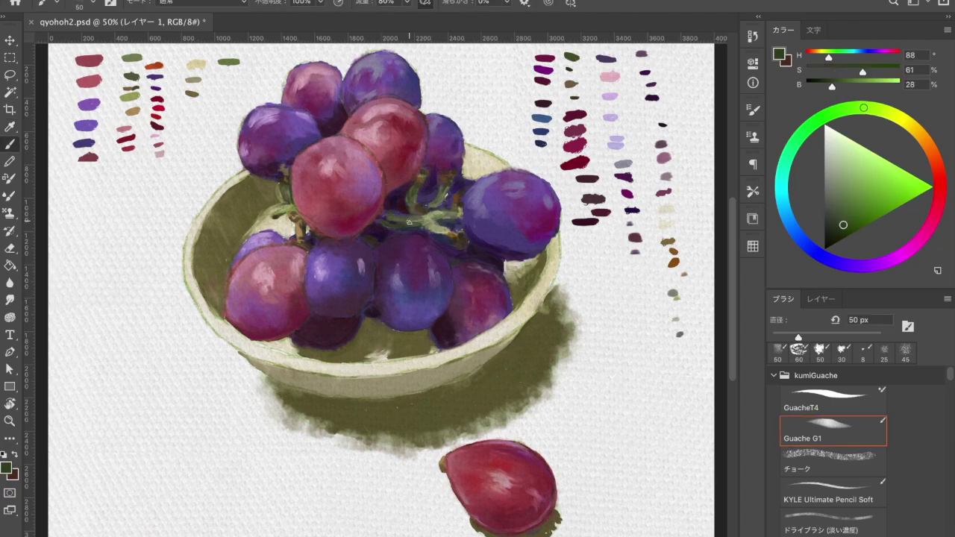
{"action": "left_click", "coordinate": [832, 393]}
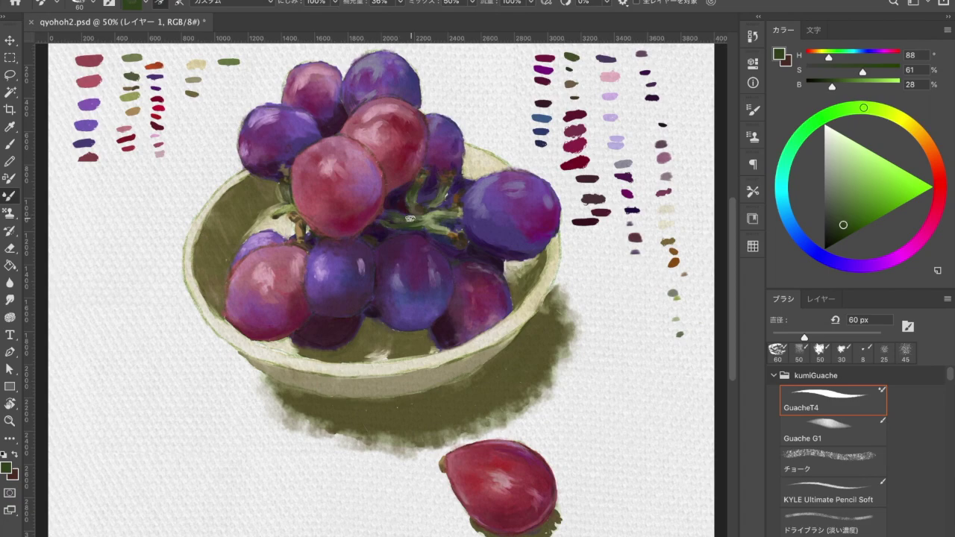
{"action": "left_click", "coordinate": [438, 215], "text": "alt"}
{"action": "left_click", "coordinate": [674, 352]}
{"action": "left_click", "coordinate": [439, 214], "text": "alt"}
{"action": "left_click", "coordinate": [677, 365]}
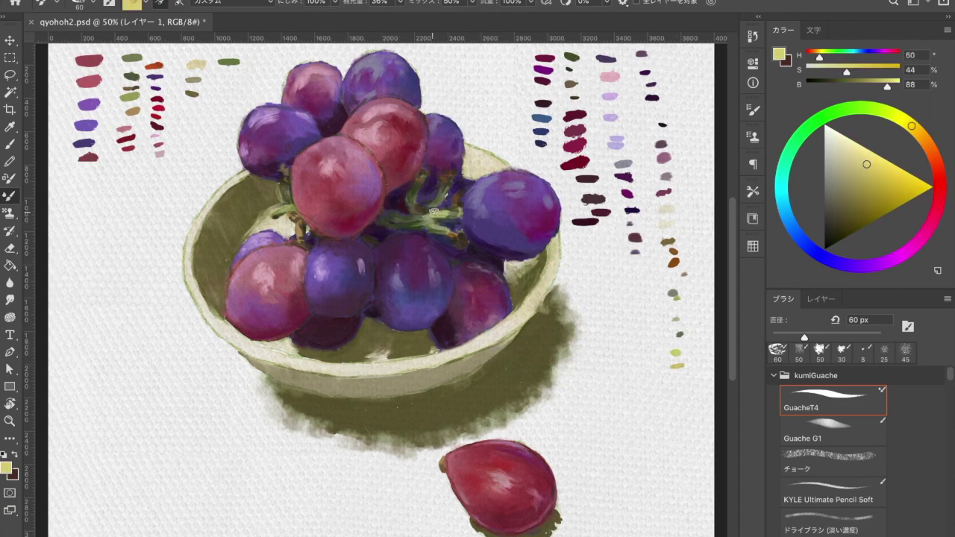
{"action": "left_click", "coordinate": [433, 224], "text": "alt"}
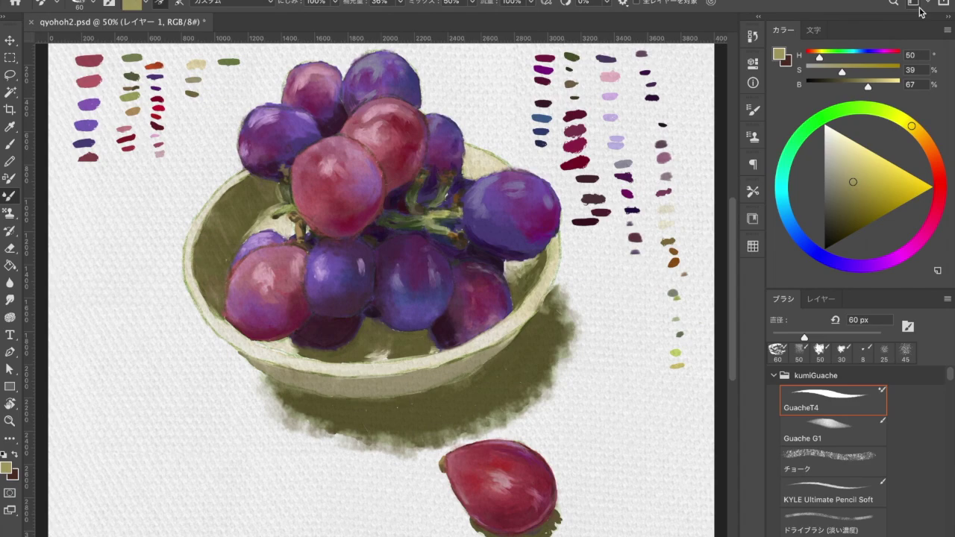
- Choose a pale pink and dab several pale pink swatches onto the palette
{"action": "left_click", "coordinate": [938, 199]}
{"action": "left_click", "coordinate": [833, 134]}
{"action": "left_click", "coordinate": [680, 385]}
{"action": "left_click", "coordinate": [684, 409]}
{"action": "left_click", "coordinate": [688, 429]}
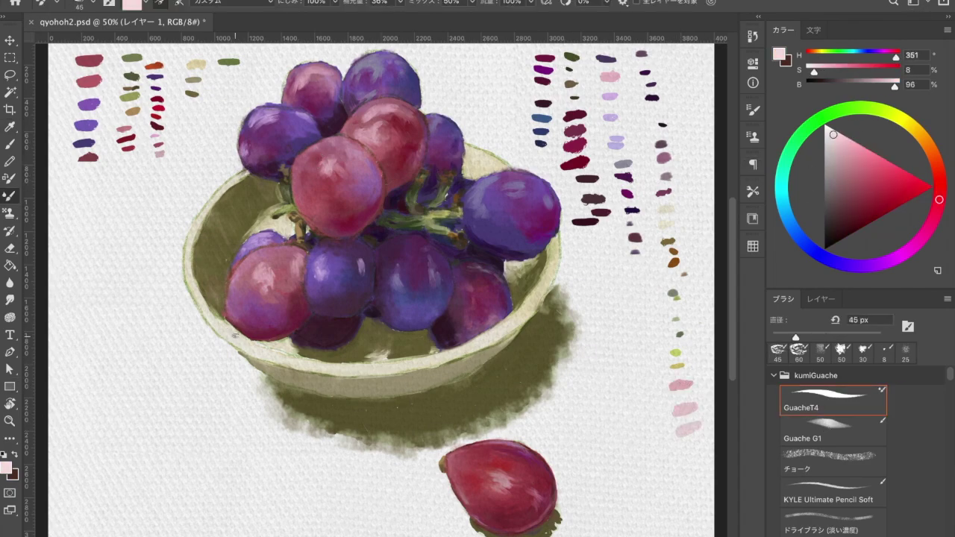